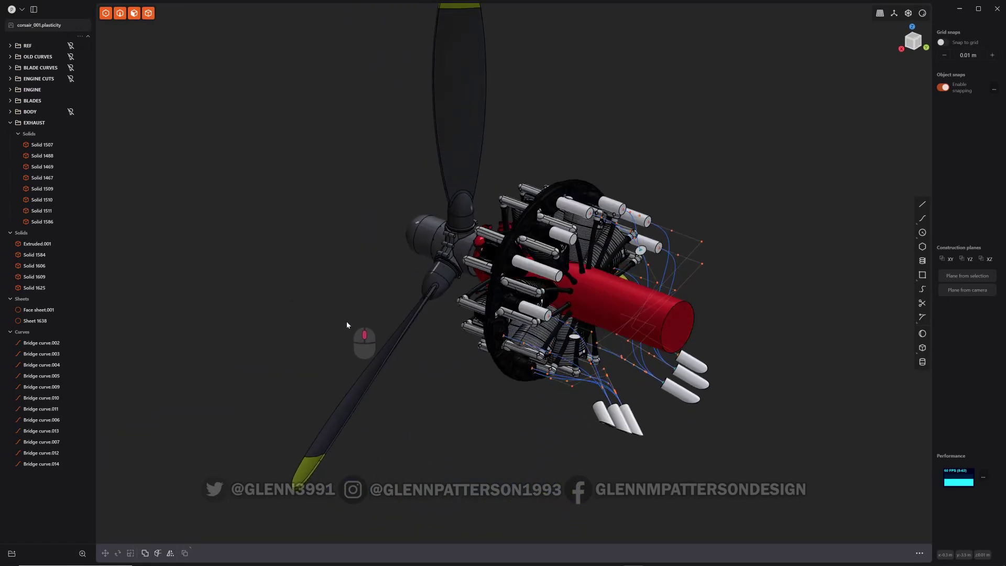
middle_click_drag(567, 282, 398, 250, "shift")
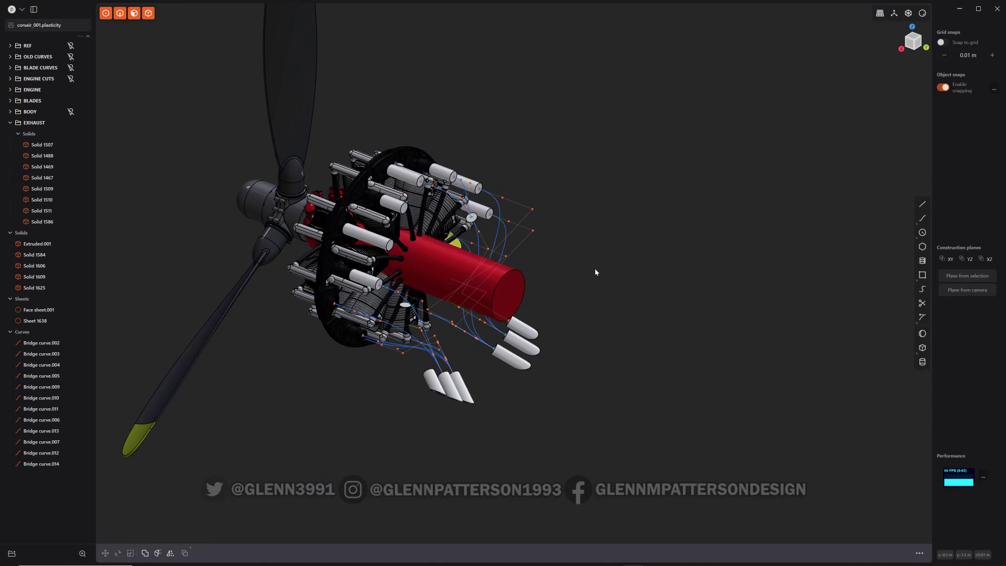
mouse_move(479, 281)
middle_mouse_down()
mouse_move(529, 293)
mouse_move(489, 292)
mouse_move(495, 281)
middle_mouse_up()
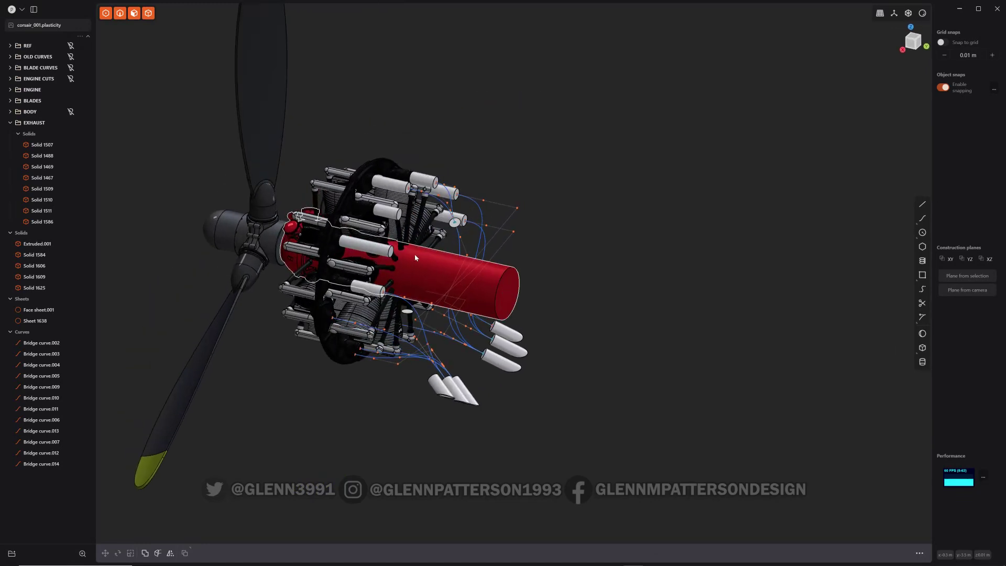
scroll(415, 257, "up", 6)
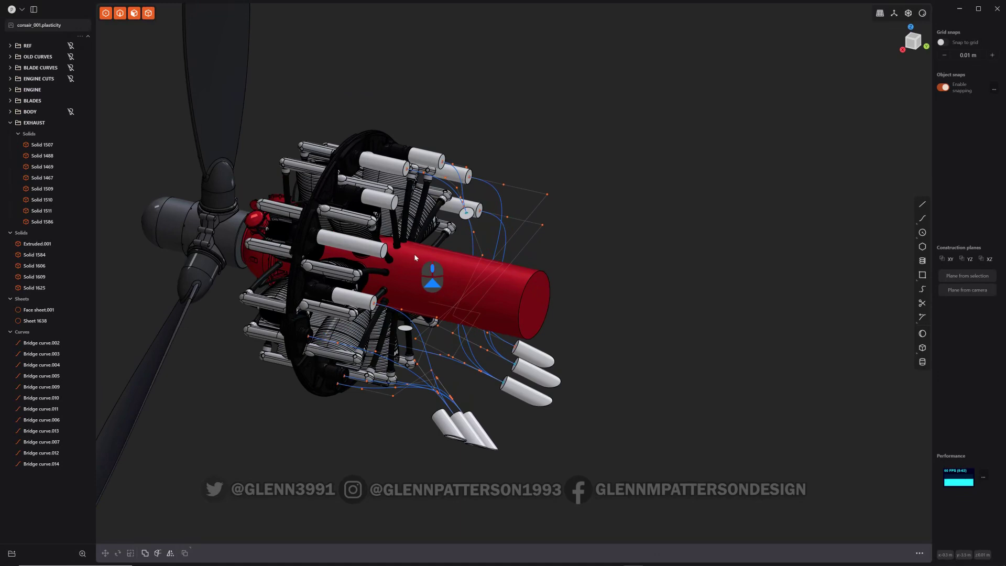
middle_click_drag(504, 313, 467, 332)
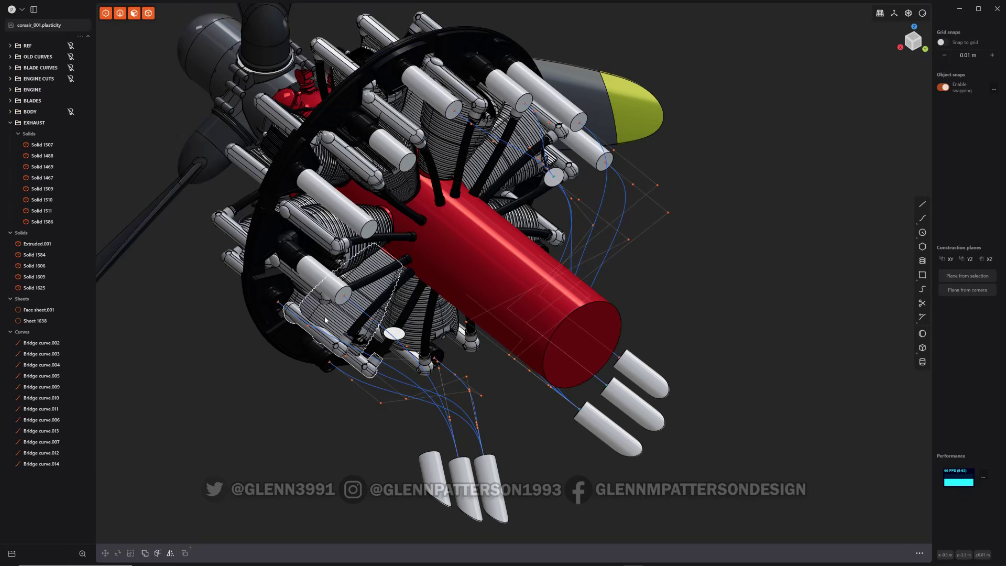
middle_click_drag(558, 303, 632, 302)
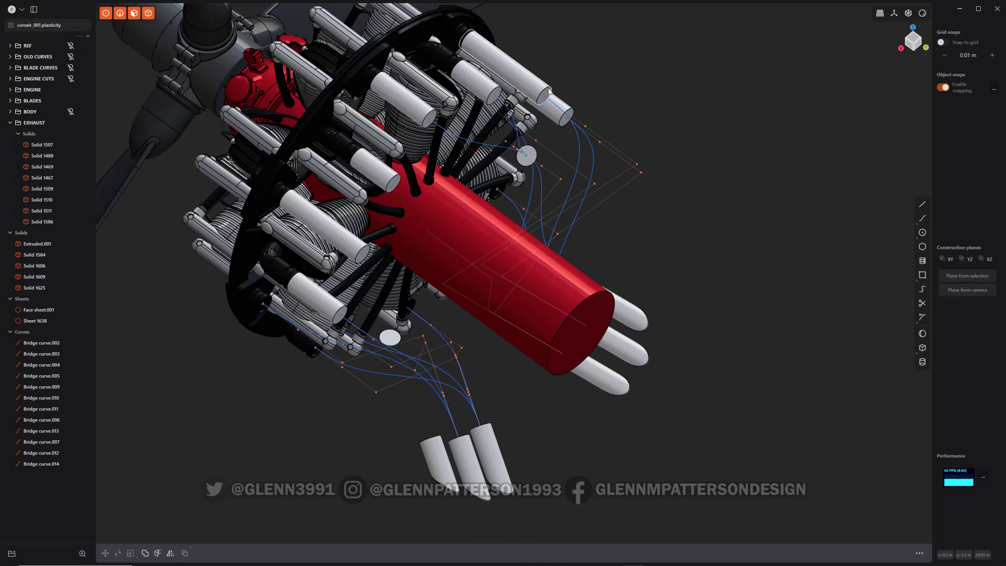
mouse_move(495, 309)
middle_mouse_down()
mouse_move(496, 279)
mouse_move(514, 312)
mouse_move(507, 324)
middle_mouse_up()
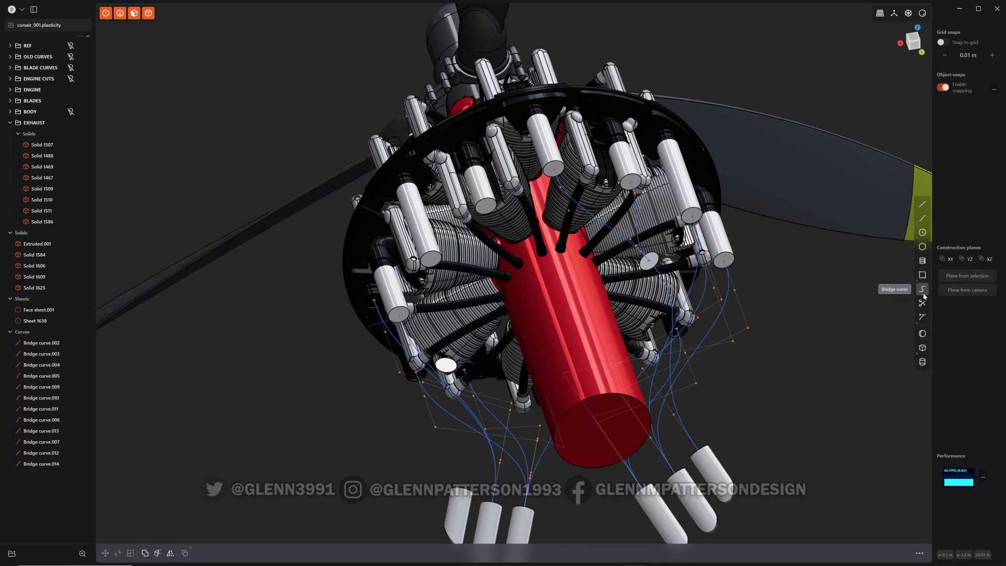
Step: Create a bridge curve from the end-face centre of the short upper exhaust pipe to the centre of the nearby round sheet
key("z")
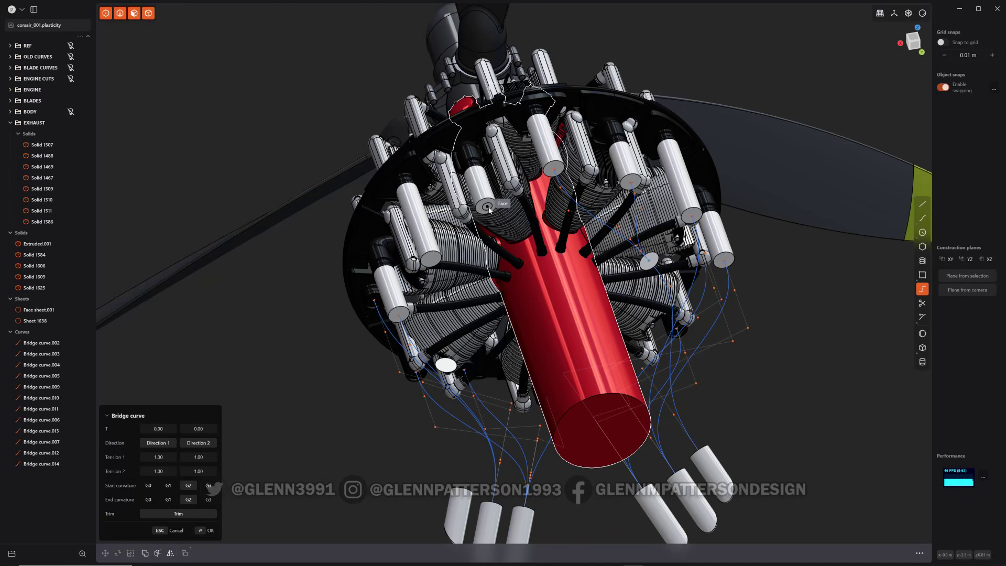
left_click(489, 207)
scroll(489, 204, "up", 2)
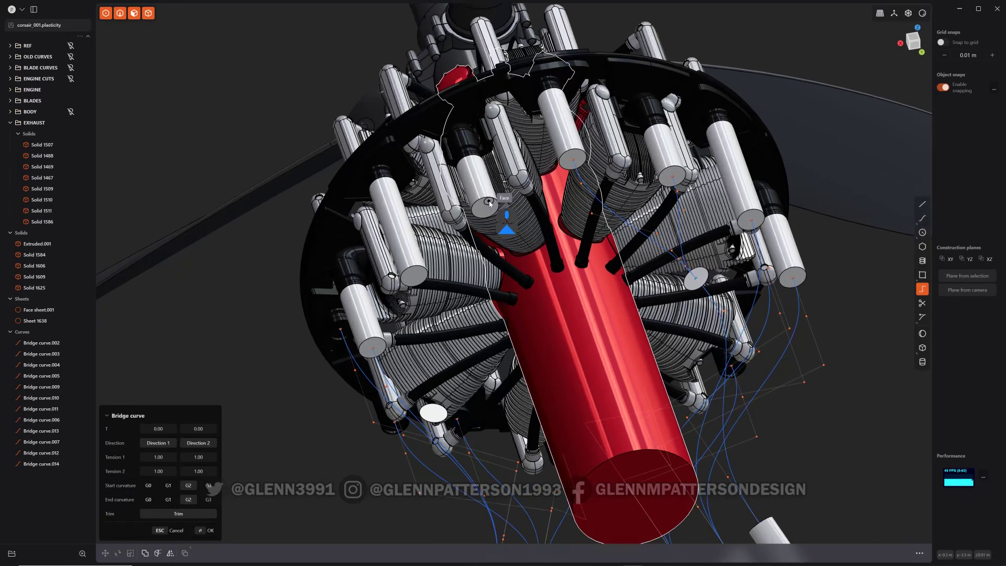
scroll(489, 204, "up", 2)
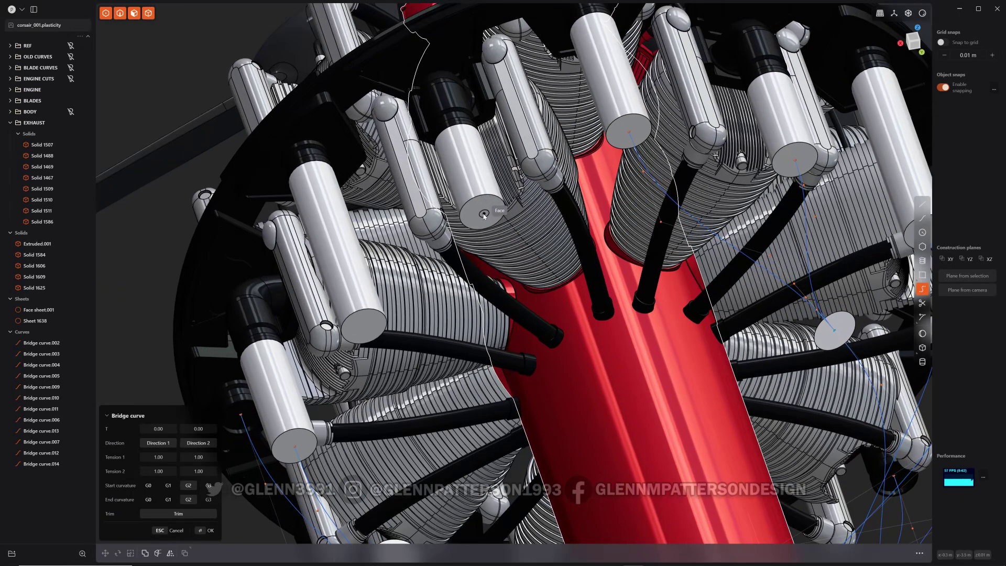
left_click(482, 213)
middle_click_drag(509, 341, 548, 132)
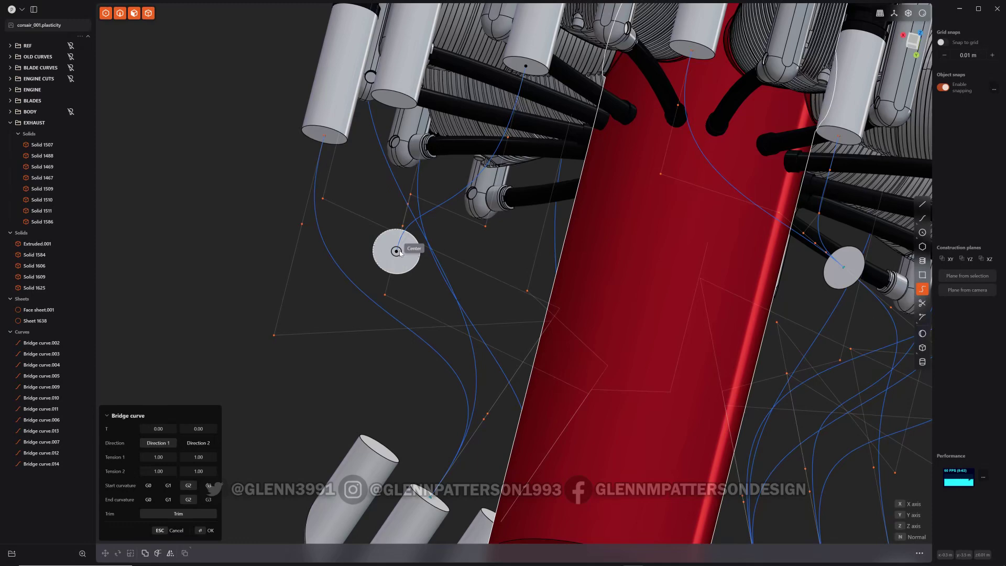
middle_click_drag(398, 253, 368, 383)
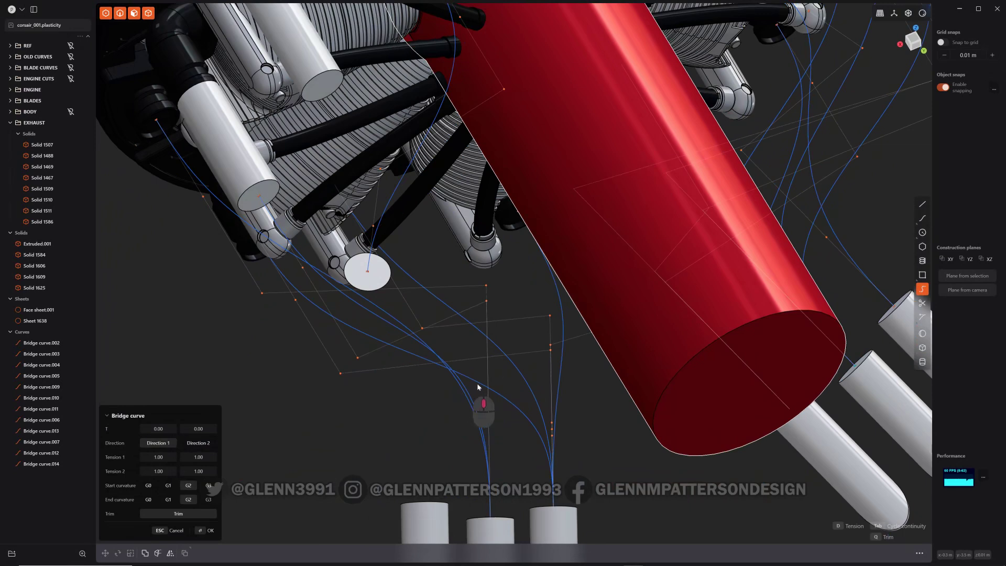
middle_click_drag(478, 386, 516, 387)
key("Return")
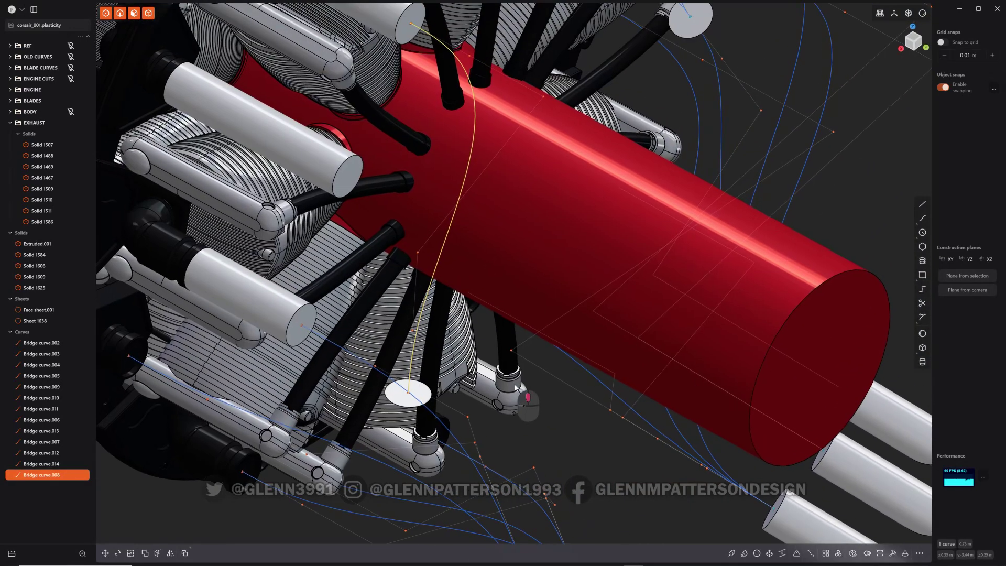
Step: Create a bridge curve from the end-face centre of the neighbouring long exhaust pipe to the same round sheet's centre
key("z")
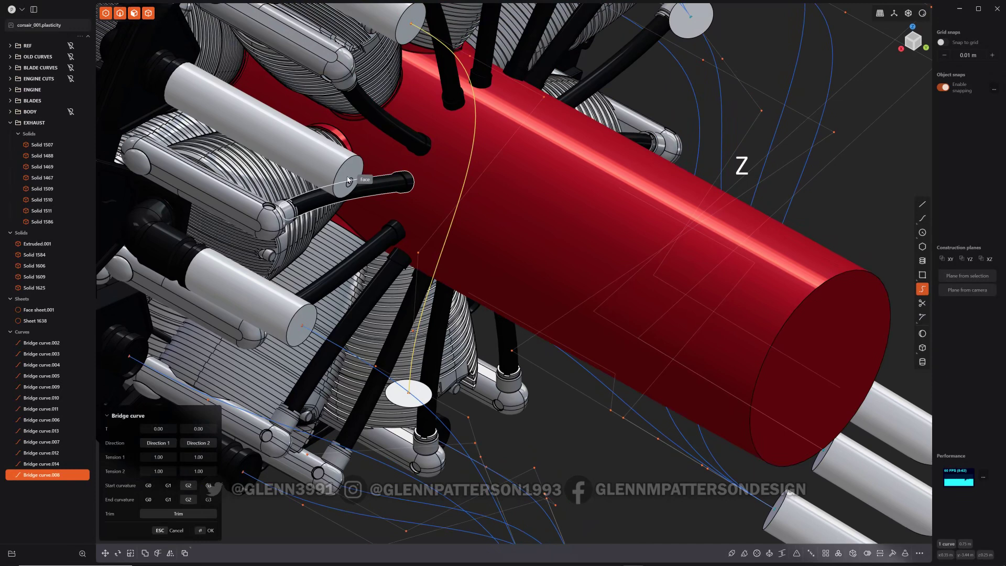
left_click(349, 180)
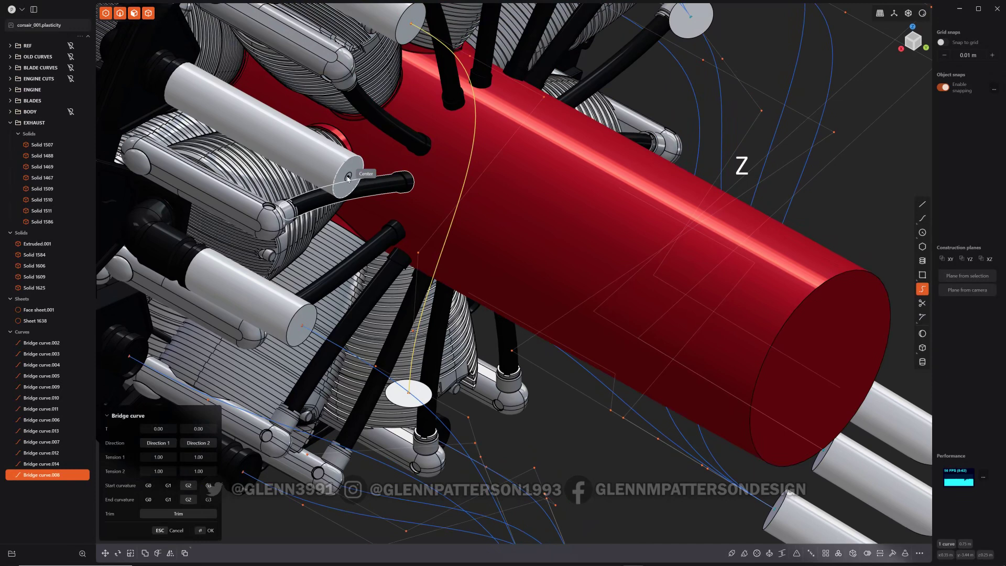
left_click(409, 392)
key("Return")
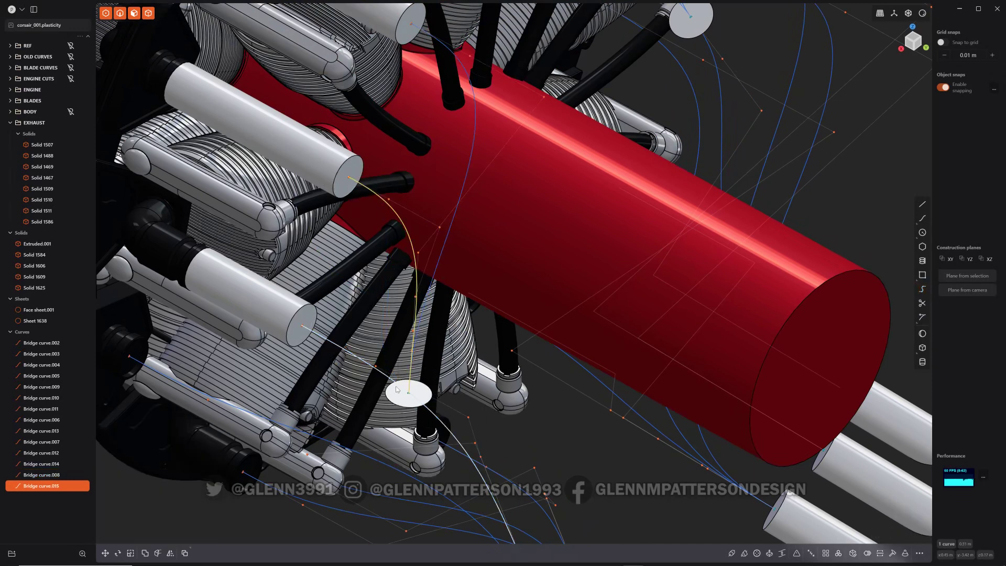
Step: Create a bridge curve from the round sheet's centre to the end-face centre of the outermost exhaust tip in that group
middle_click_drag(396, 389, 436, 278, "shift")
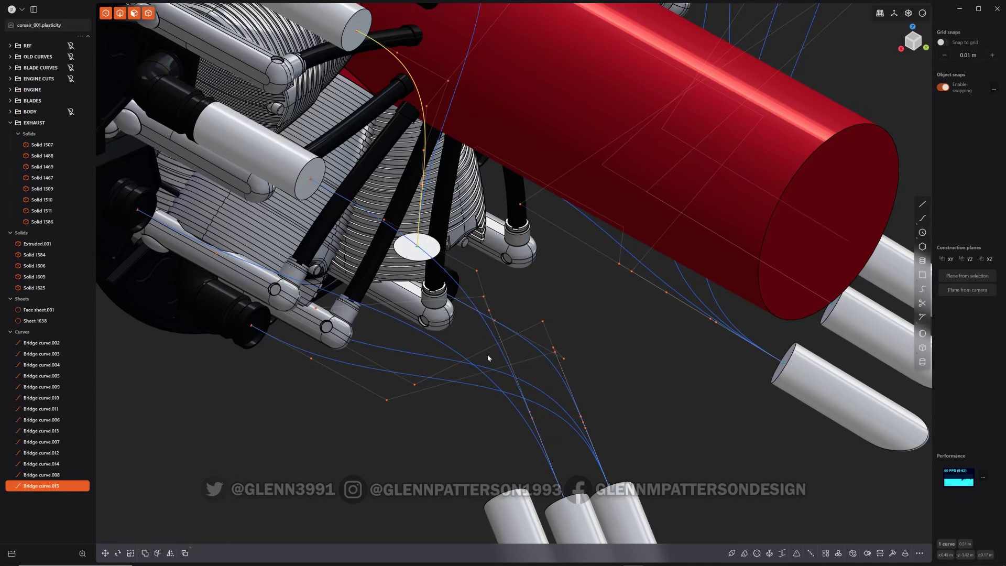
key("z")
left_click(416, 250)
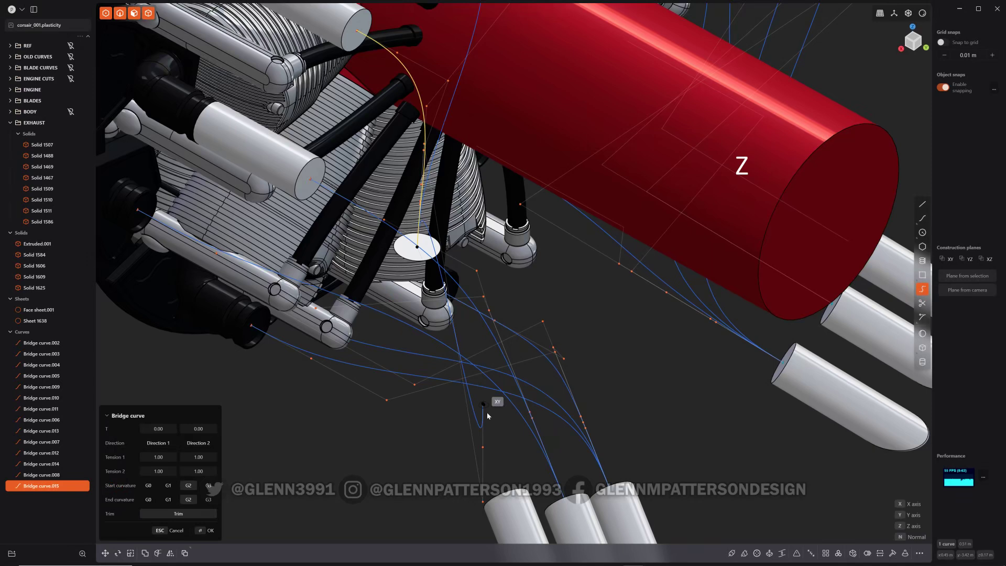
middle_click_drag(487, 414, 593, 426)
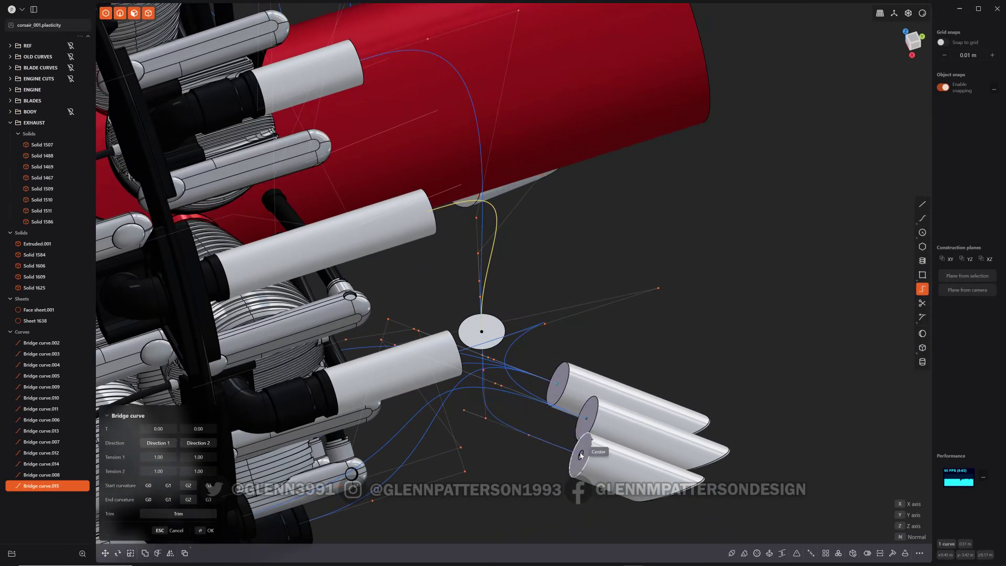
left_click(580, 456)
key("Return")
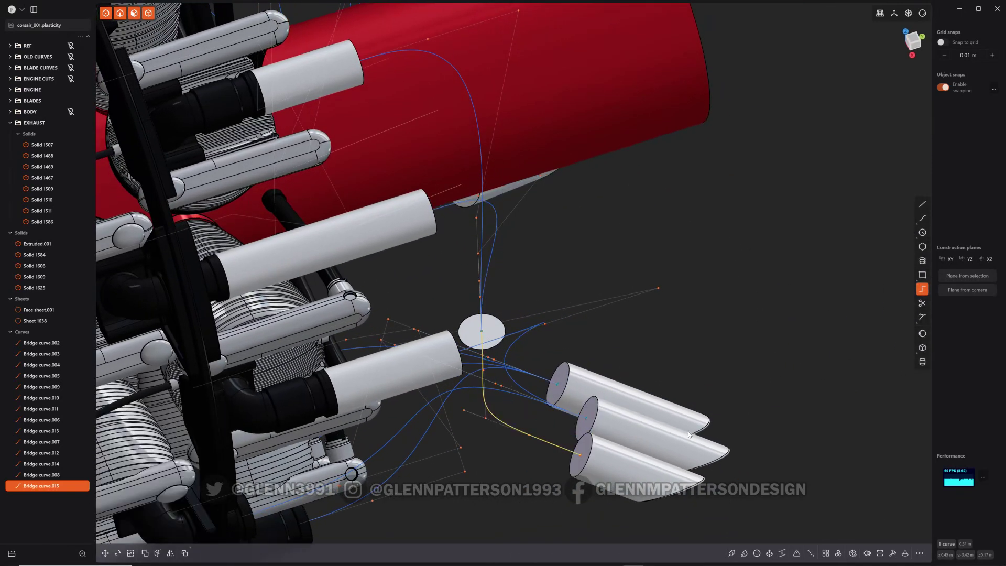
Step: Join the upper pipe's bridge curve with the curve running to the exhaust tip, and hide all sheets
middle_click_drag(635, 344, 478, 178)
left_click(478, 178)
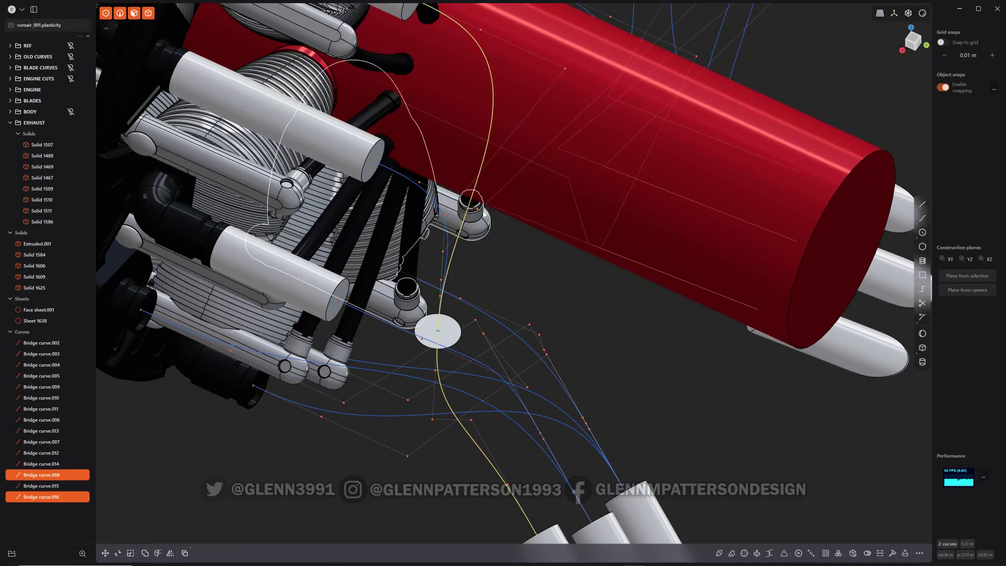
key("j")
middle_click_drag(607, 337, 262, 265)
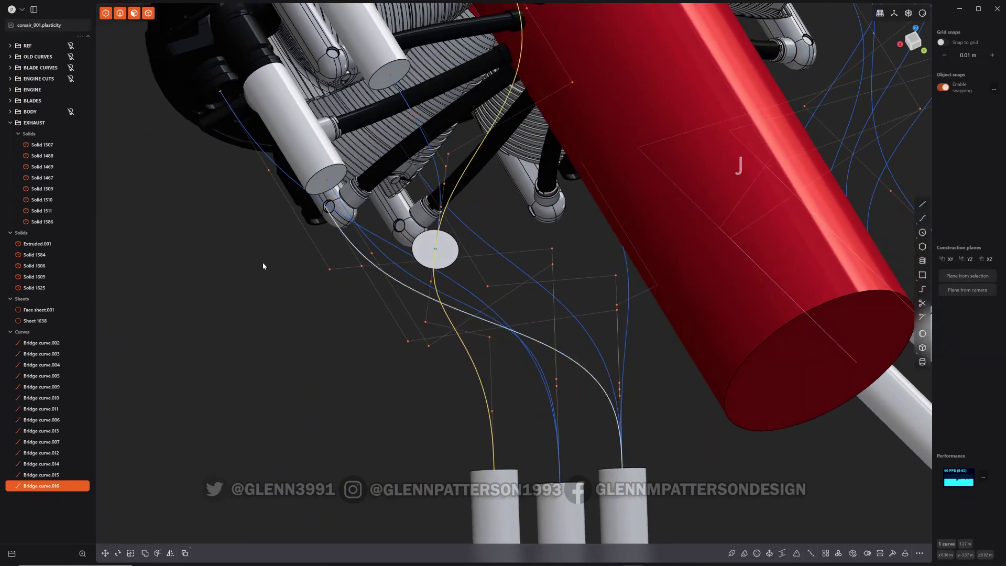
left_click(71, 299)
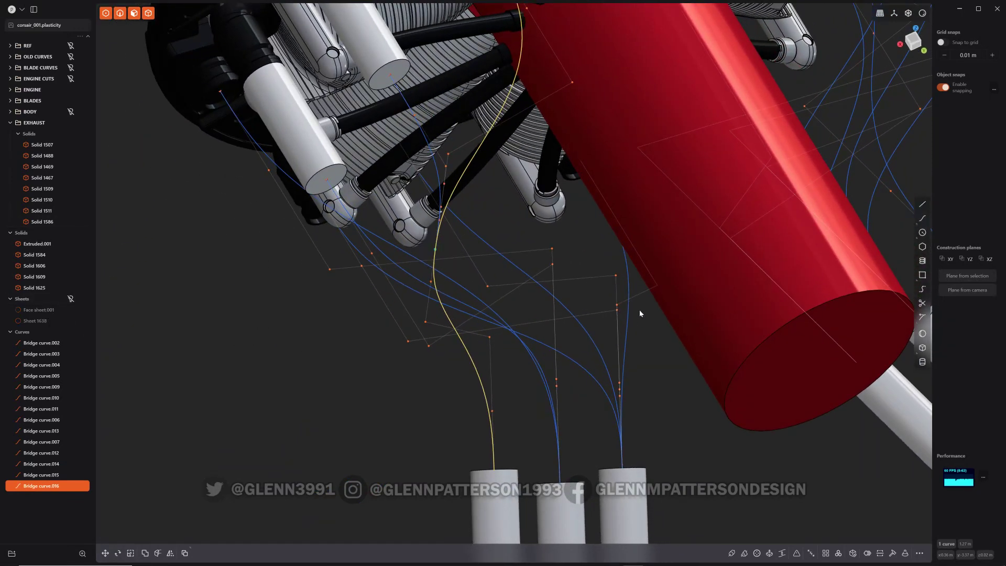
Step: Draw a trial circle matching the rim of the top exhaust pipe's end face, and delete it
mouse_move(640, 310)
left_mouse_down()
mouse_move(582, 340)
mouse_move(636, 329)
mouse_move(634, 316)
left_mouse_up()
middle_click_drag(629, 280, 476, 171)
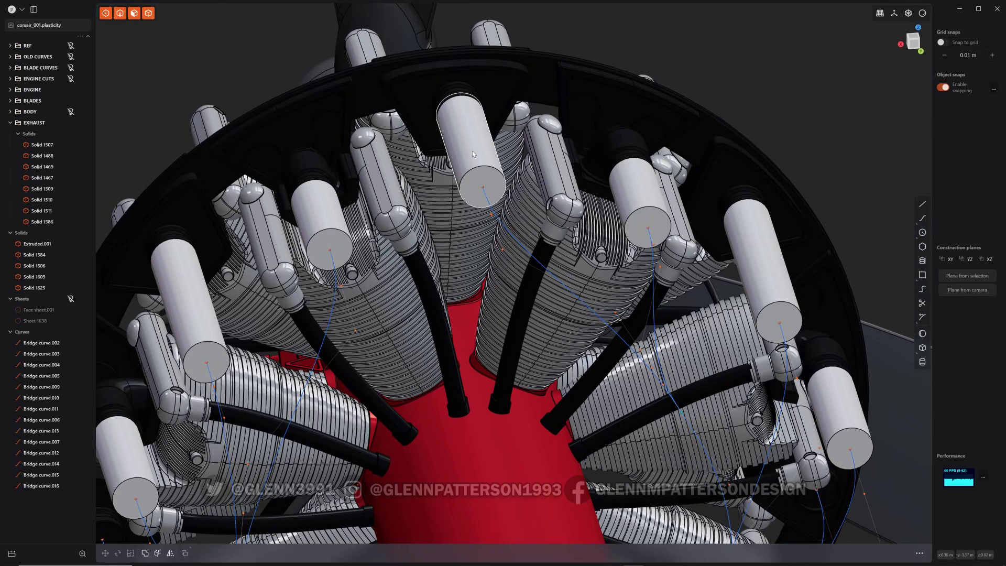
scroll(490, 182, "up", 3)
scroll(490, 181, "up", 3)
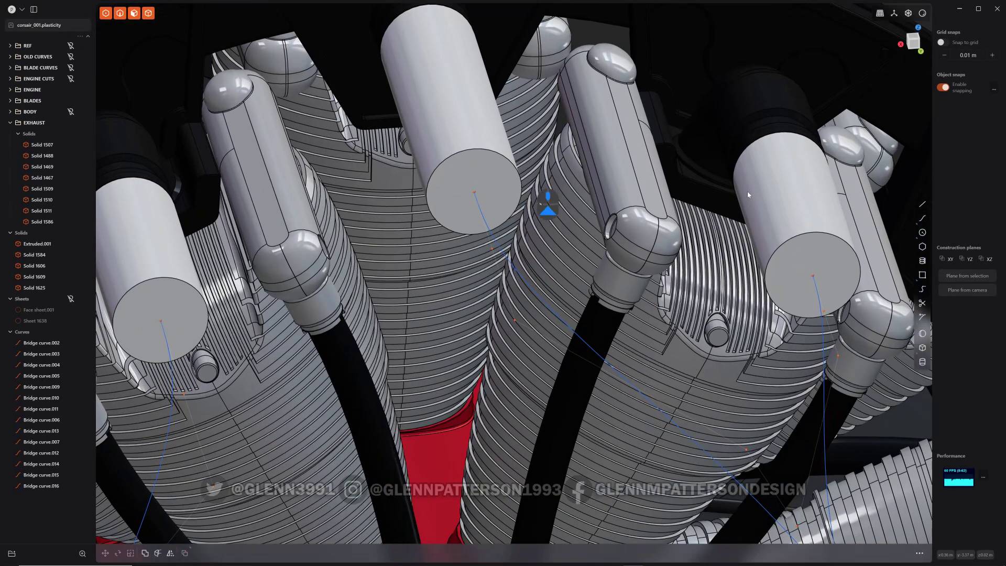
key("c")
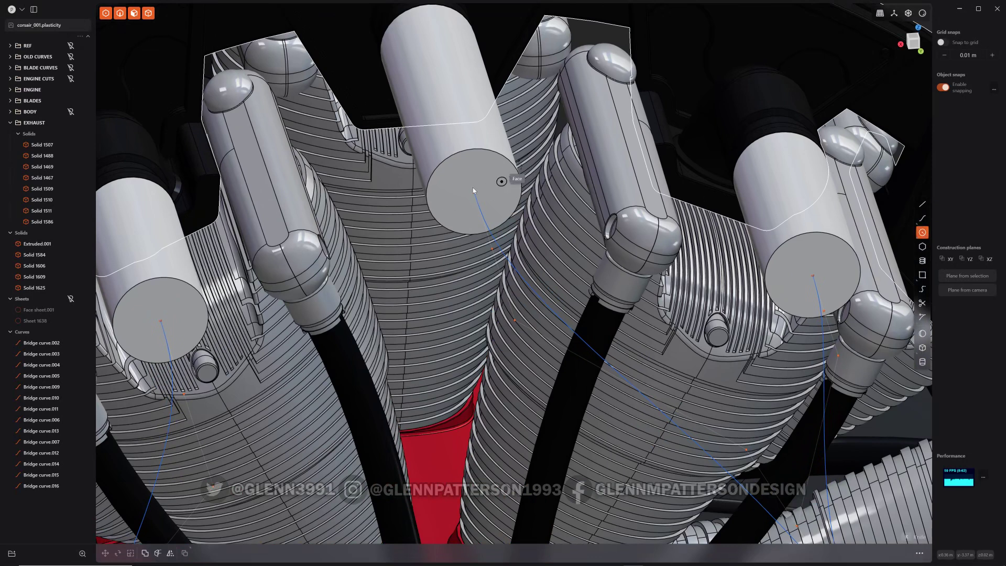
left_click(474, 192)
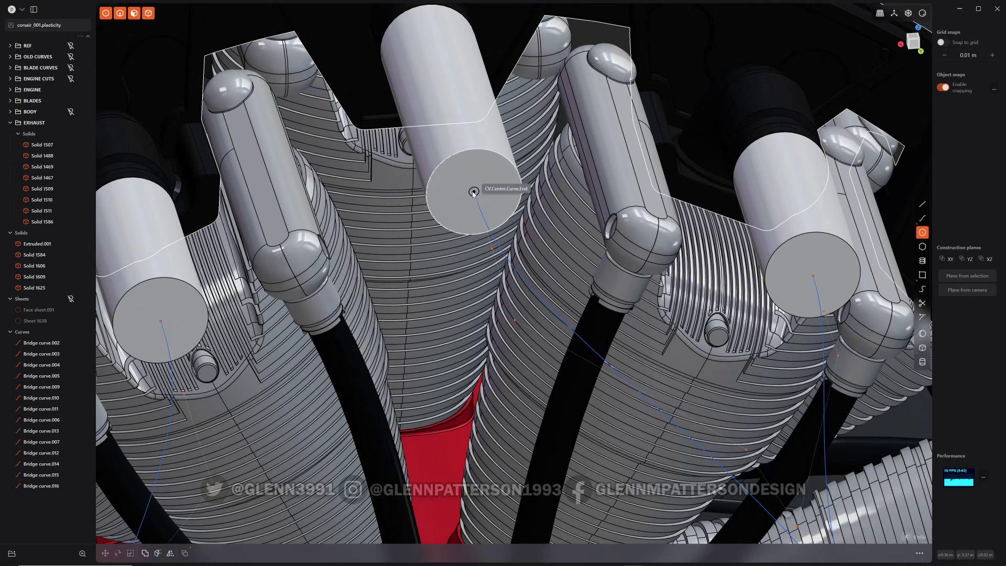
left_click(522, 190)
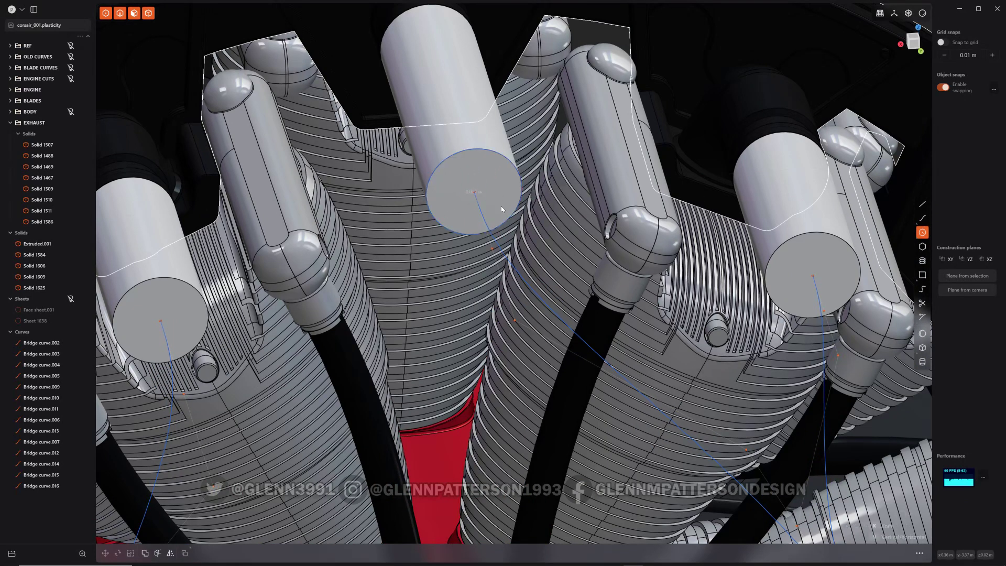
right_click(477, 159)
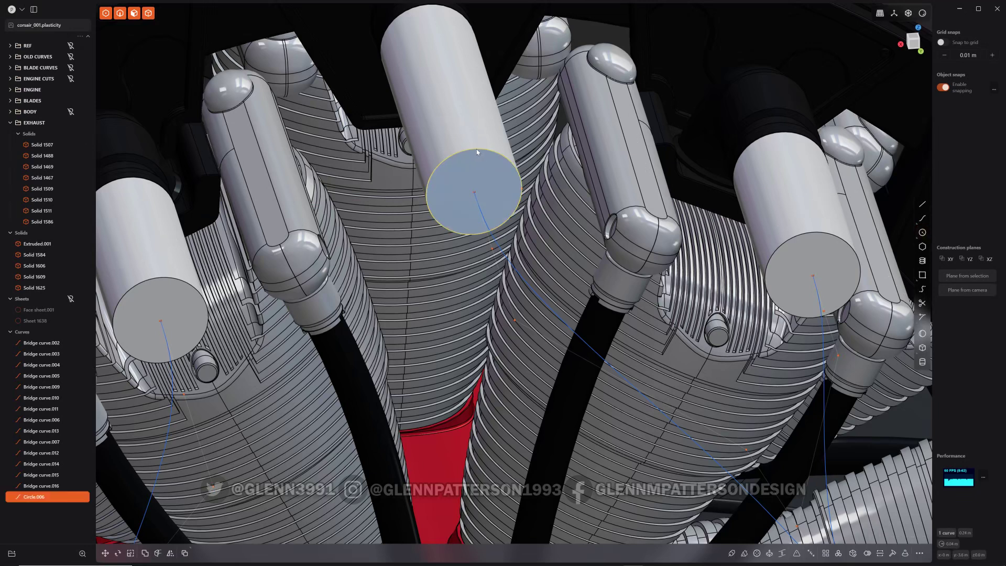
key("d")
key("Escape")
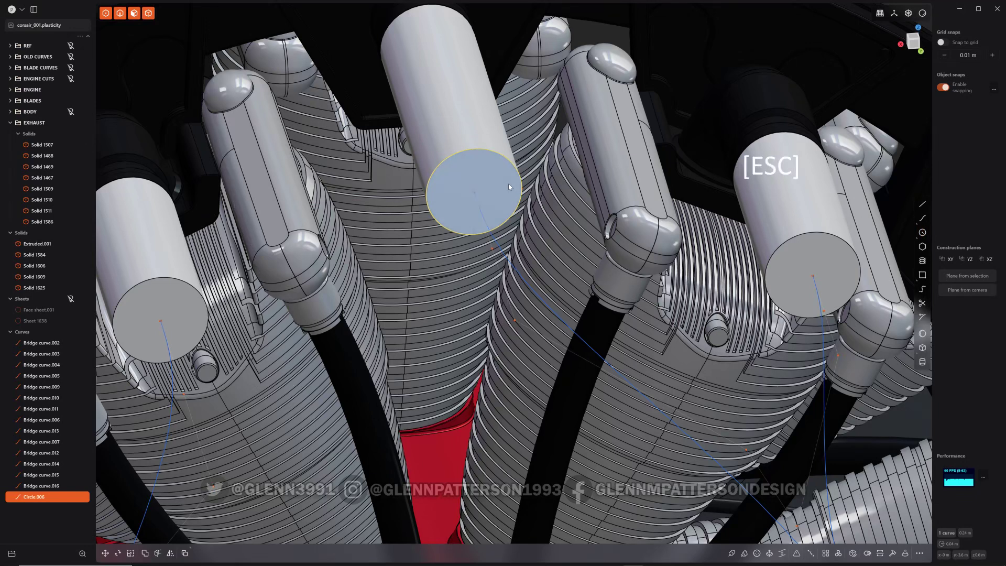
key("x")
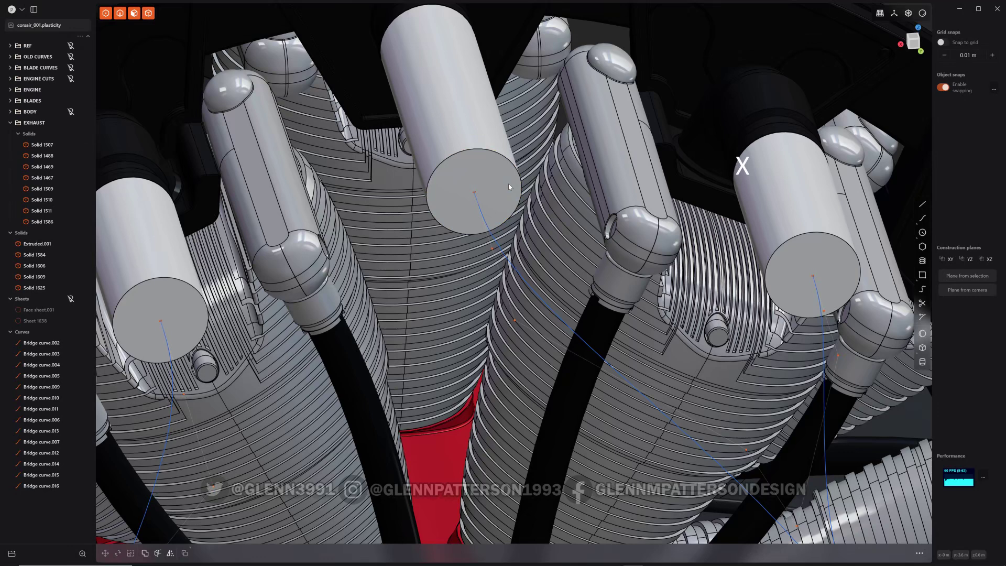
Step: Select the bridge curves running to the three exhaust tips on the near side of the red cylinder's open curve group
middle_click_drag(508, 183, 482, 242)
right_click_drag(483, 242, 511, 100)
scroll(533, 235, "down", 4)
scroll(533, 231, "down", 5)
middle_click_drag(503, 298, 595, 51)
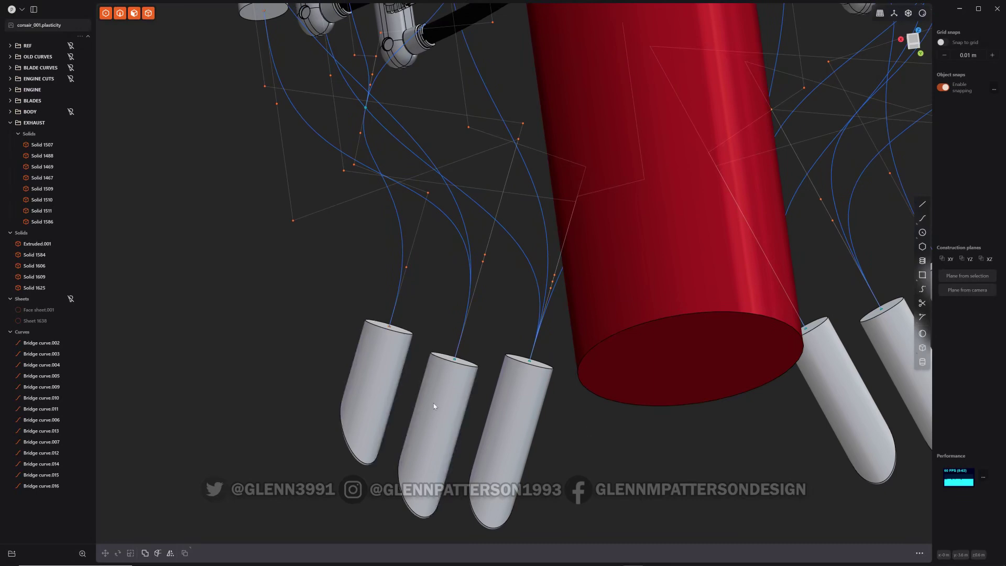
scroll(523, 238, "down", 5)
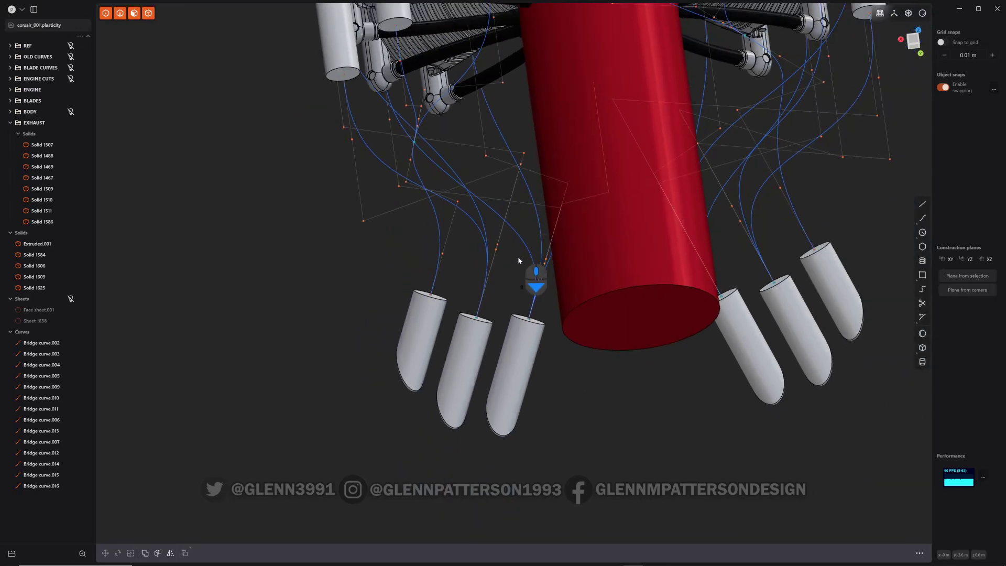
left_click_drag(548, 281, 419, 264)
left_click(408, 87, "shift")
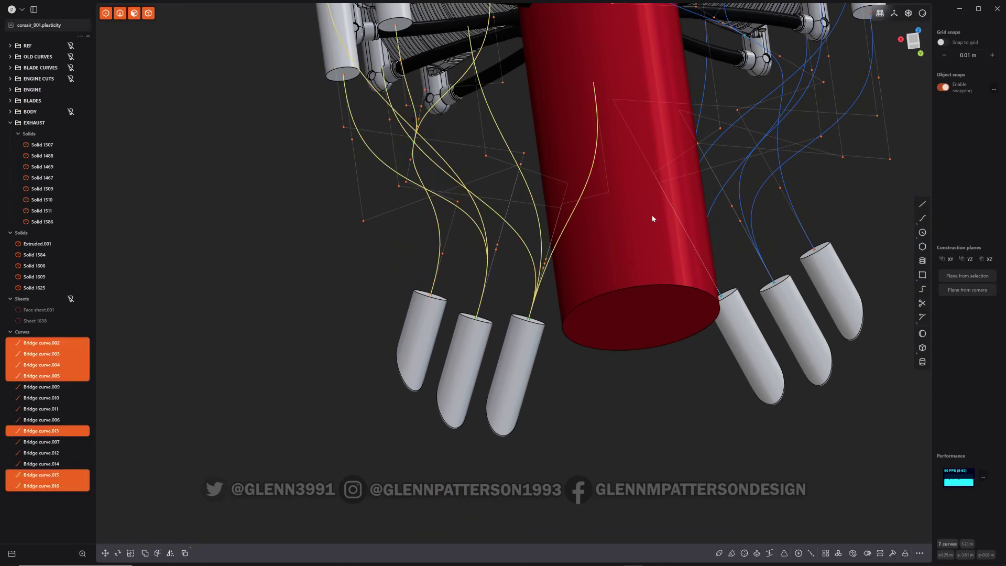
Step: Add the bridge curves of the opposite exhaust group to the selection, including those passing behind the red cylinder
left_click_drag(807, 176, 725, 231, "shift")
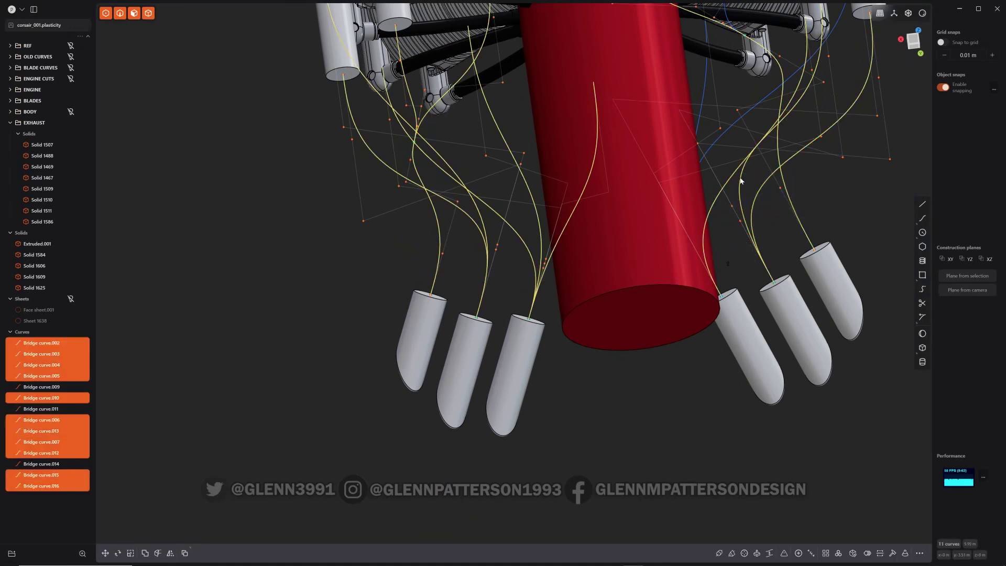
left_click(753, 111, "shift")
left_click(701, 128, "shift")
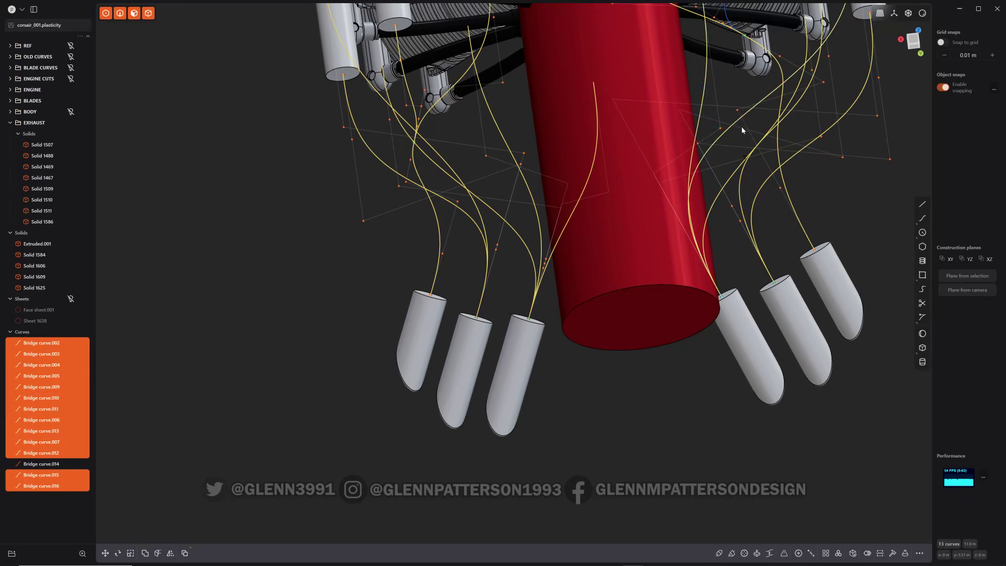
middle_click_drag(741, 130, 766, 257)
left_click(698, 146, "shift")
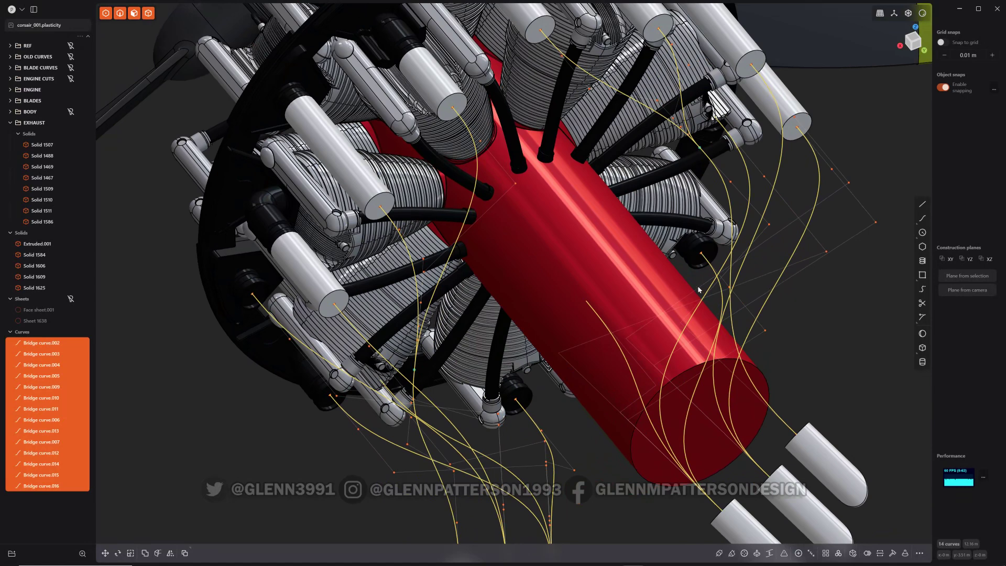
Step: Create pipes along all selected bridge curves with a section size of 0.0385 m, and clear the selection
key("p")
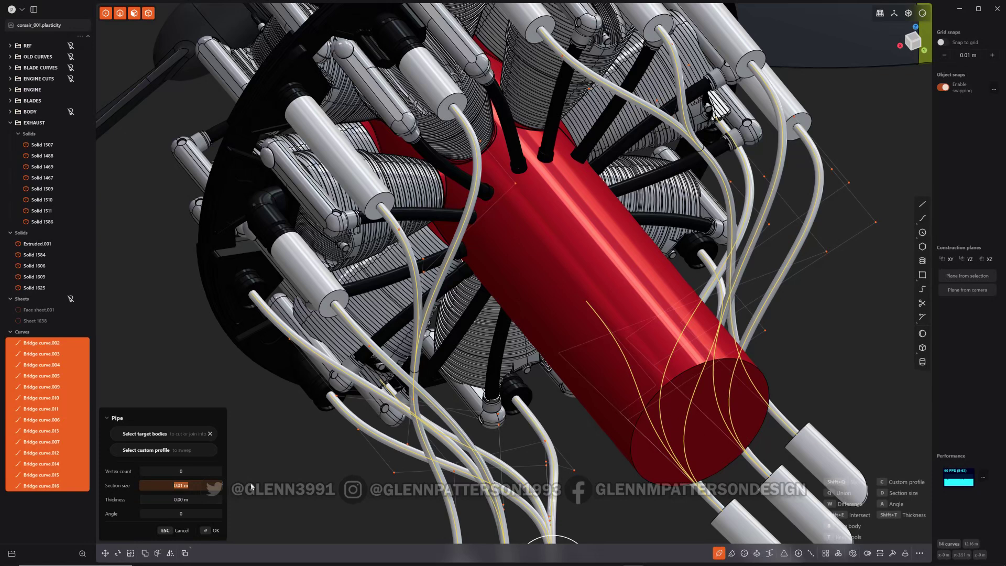
type("77/2")
key("Return")
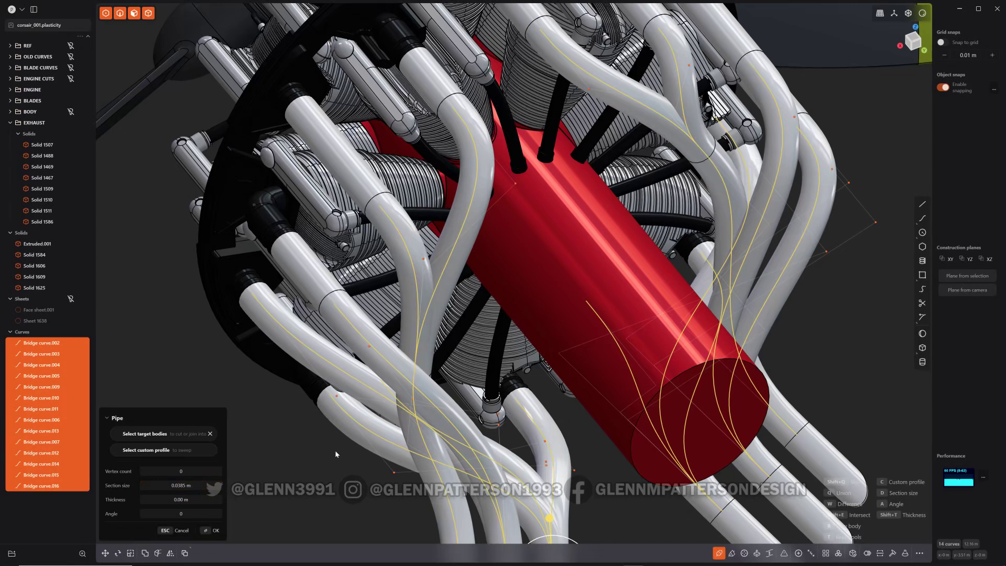
key("Return")
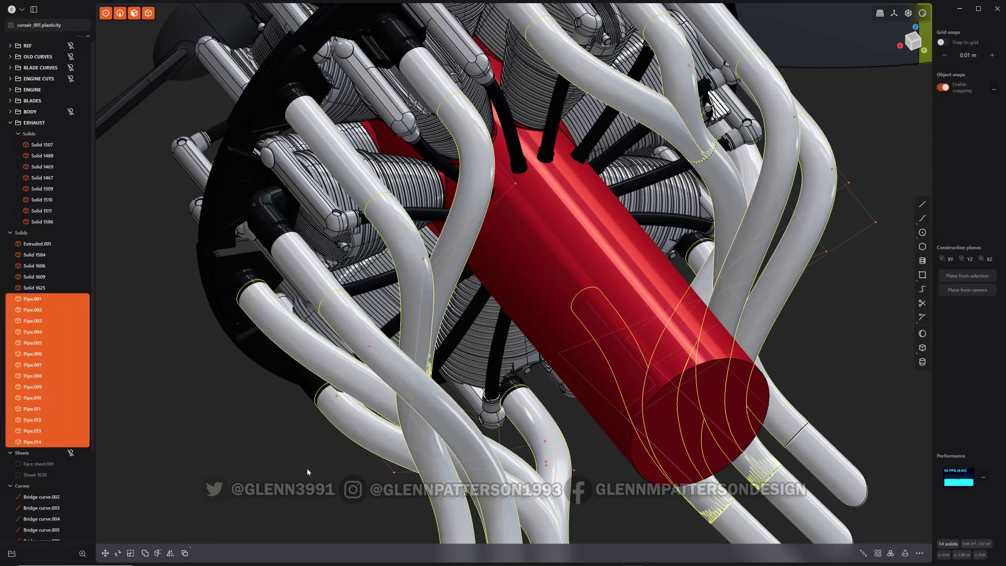
scroll(304, 470, "down", 5)
middle_click_drag(304, 470, 455, 250)
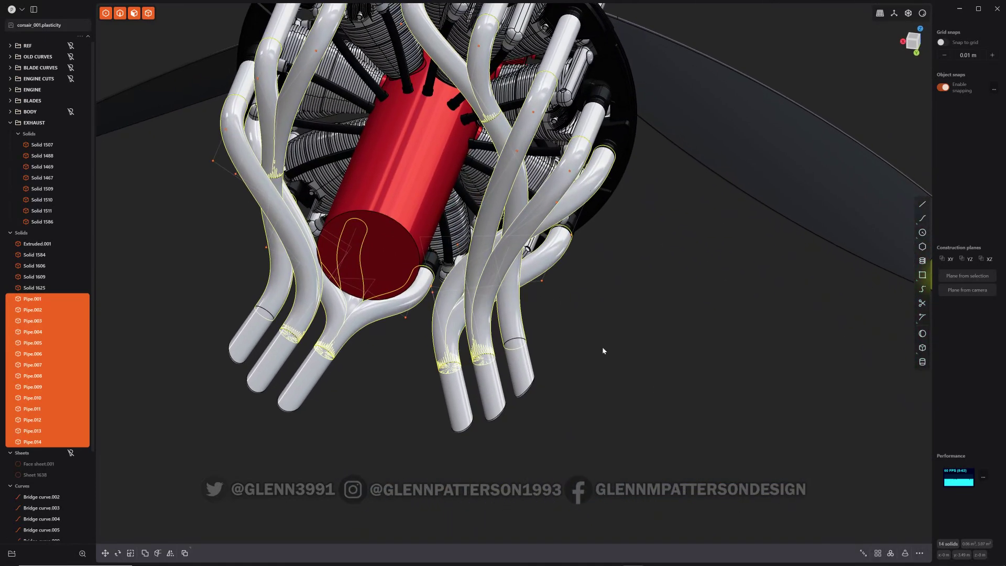
left_click(592, 337)
middle_click_drag(592, 337, 590, 288)
middle_click_drag(677, 207, 595, 301)
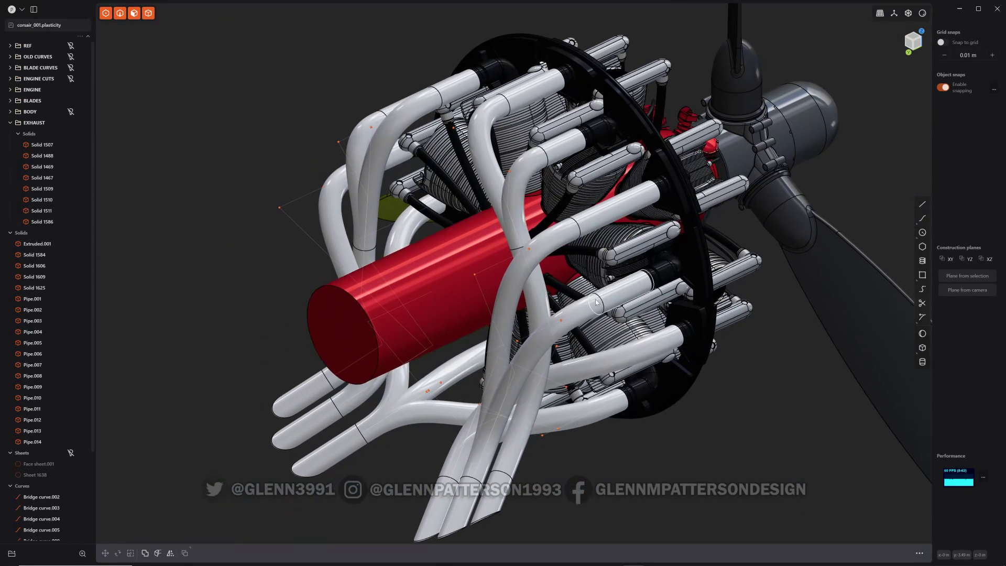